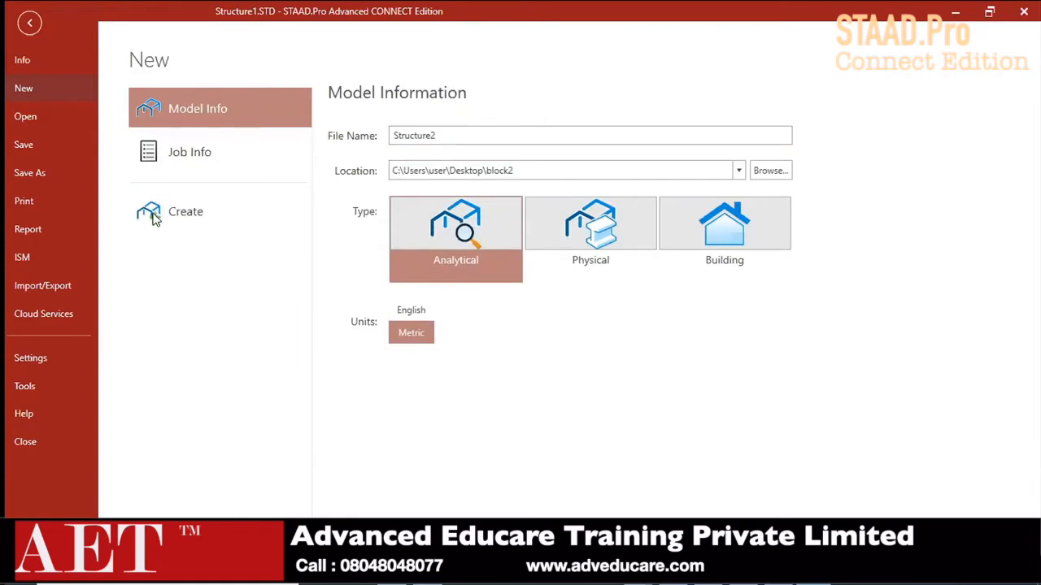
Create a new Analytical model named Structure2 with metric units in the block2 folder.
left_click(153, 215)
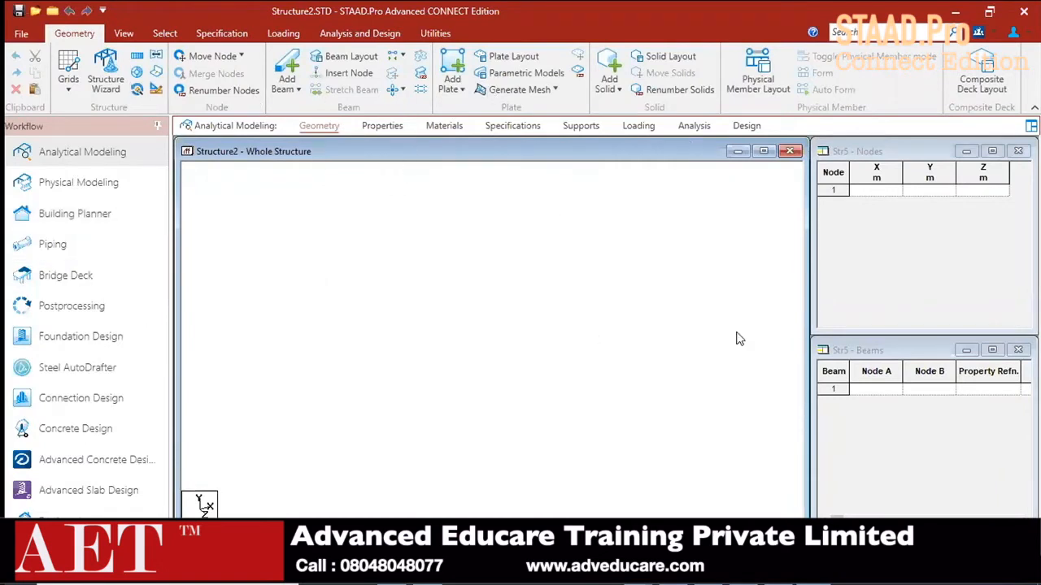
left_click_drag(882, 156, 656, 156)
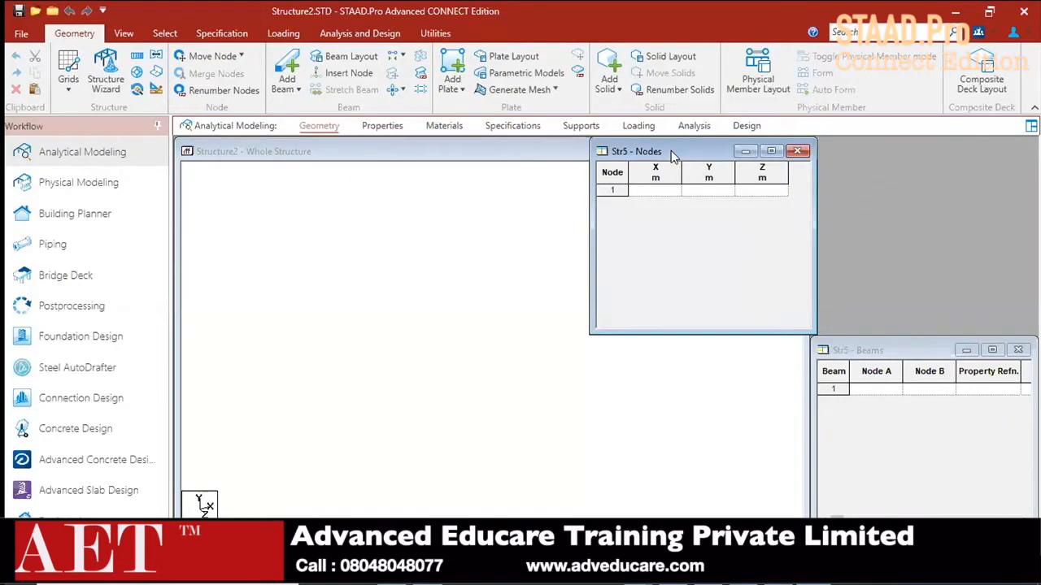
left_click_drag(671, 152, 887, 153)
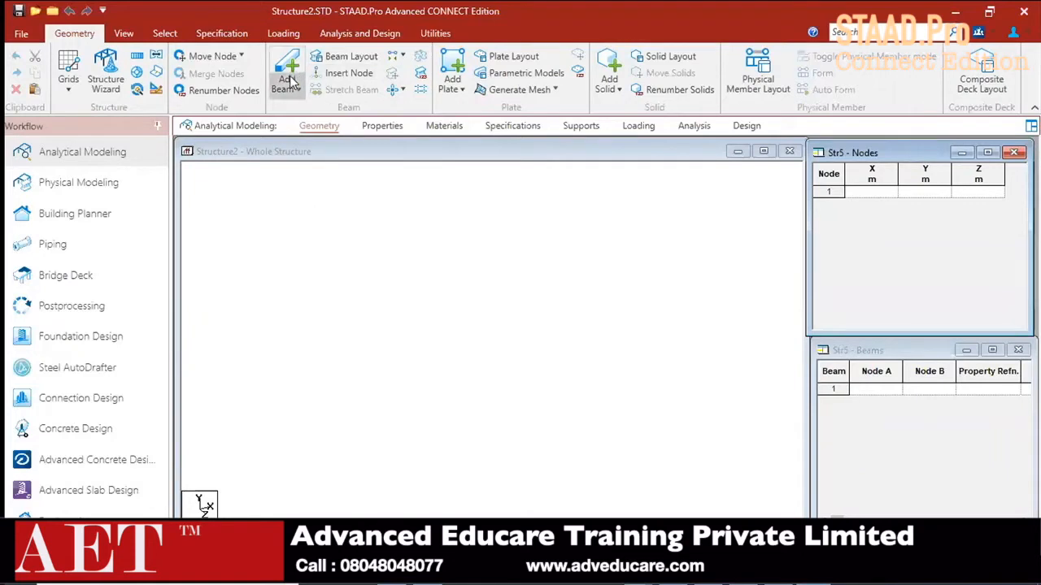
Enter nodes 1 to 4 in the node table at X = 0, 4, 8 and 12 m, with Y and Z at 0.
left_click(862, 194)
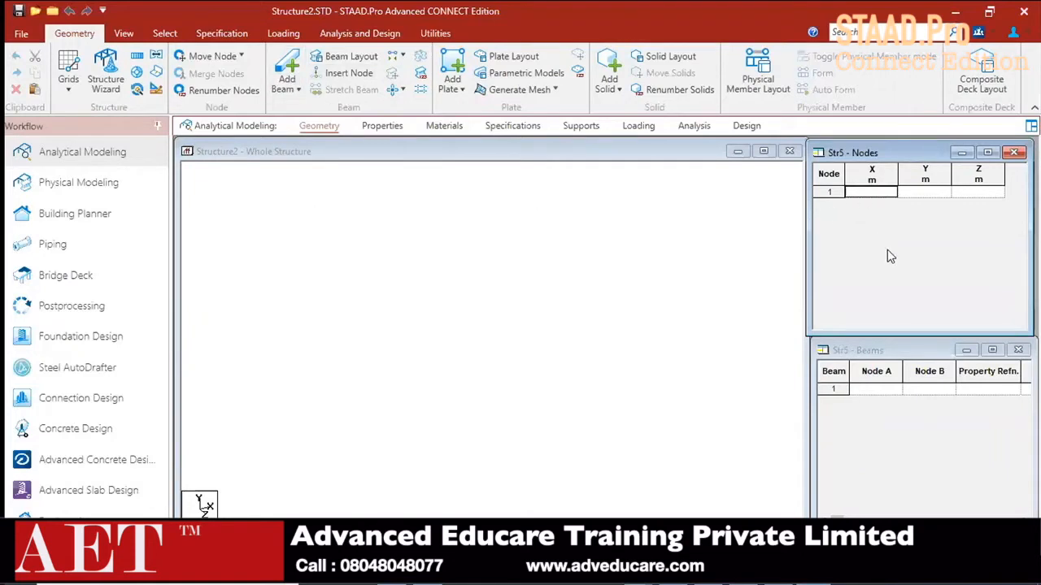
type("0")
key("Return")
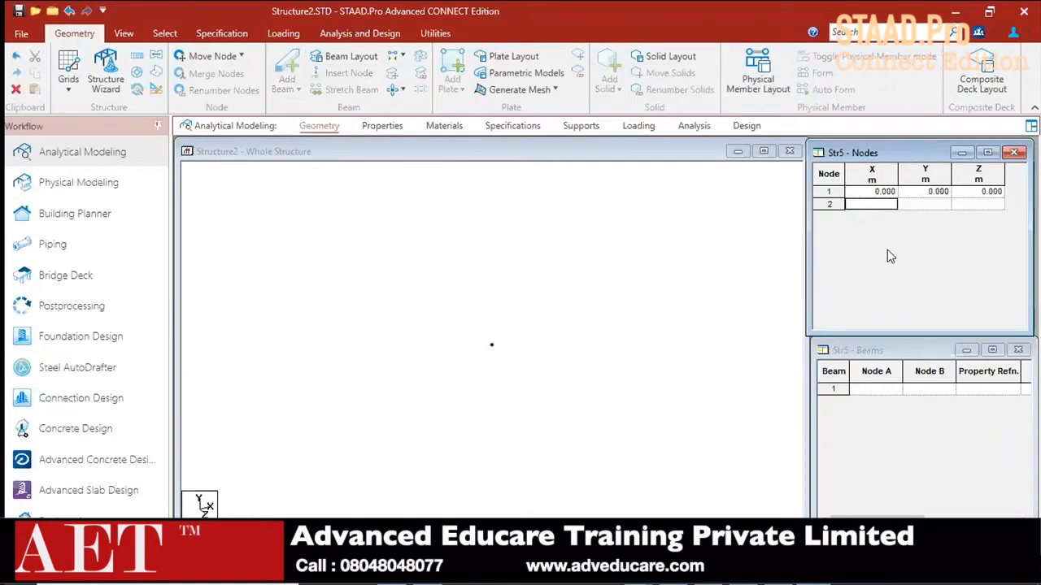
type("4")
key("Return")
type("8")
key("Return")
type("12")
key("Return")
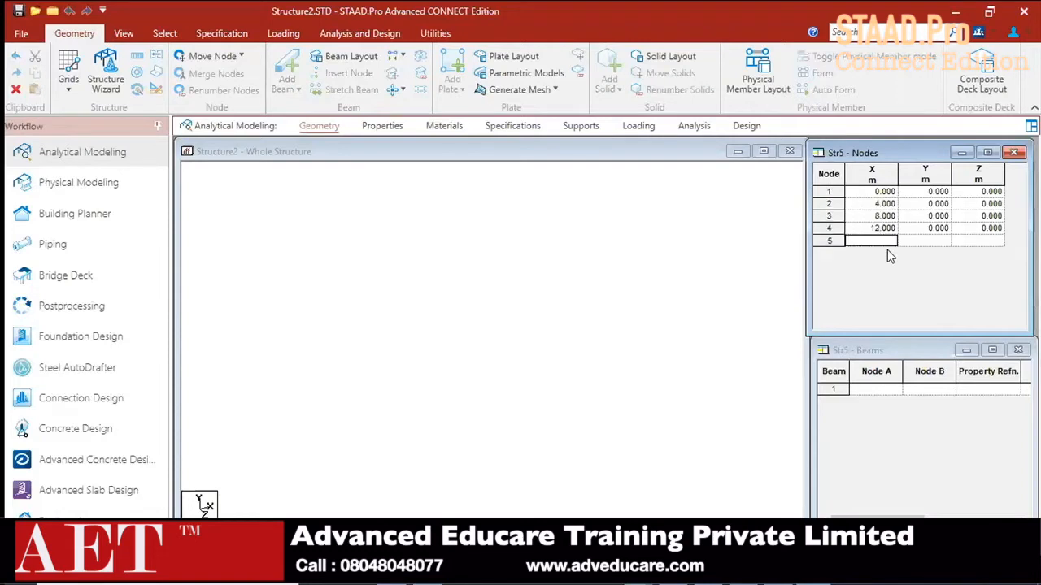
Add nodes 5 to 7 at X = 0 with Z coordinates 4, 8 and 12 m.
key("Tab")
key("Tab")
type("4")
key("Return")
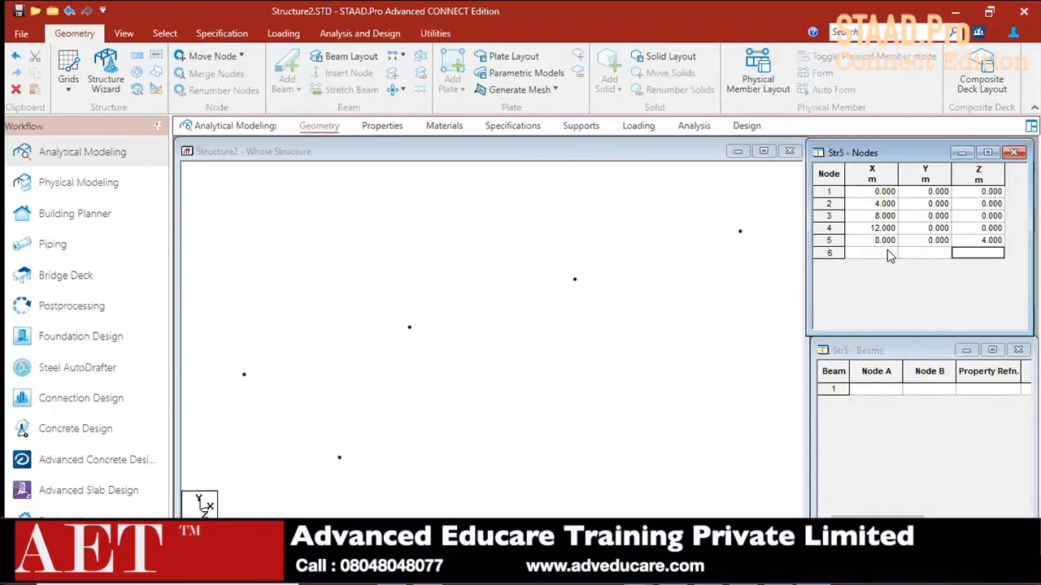
type("8")
key("Return")
type("12")
key("Return")
Add nodes 8 to 10 with an X coordinate of 4 m each.
key("Left")
key("Left")
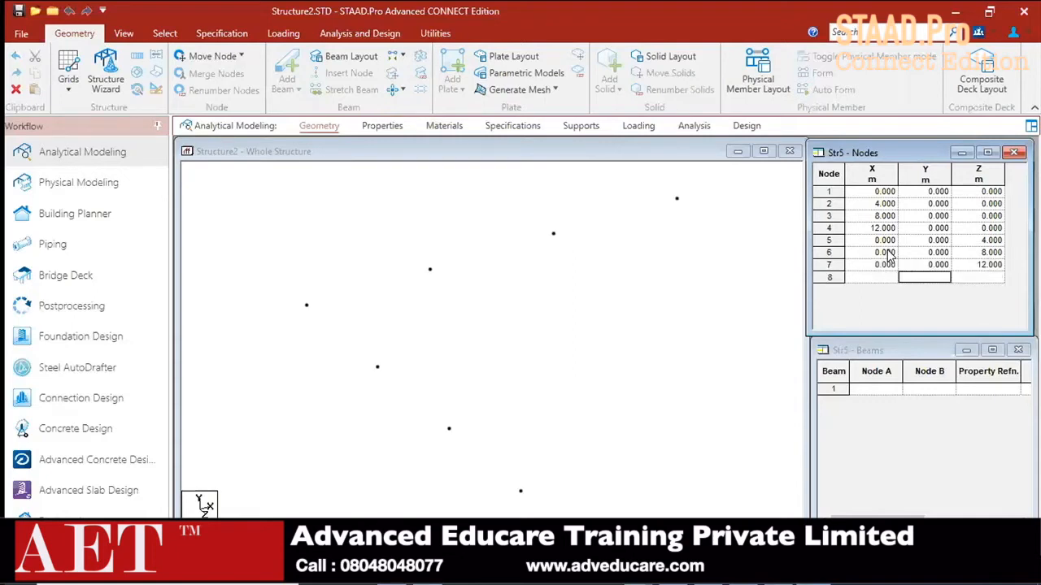
type("4")
key("Return")
type("4")
key("Return")
type("4")
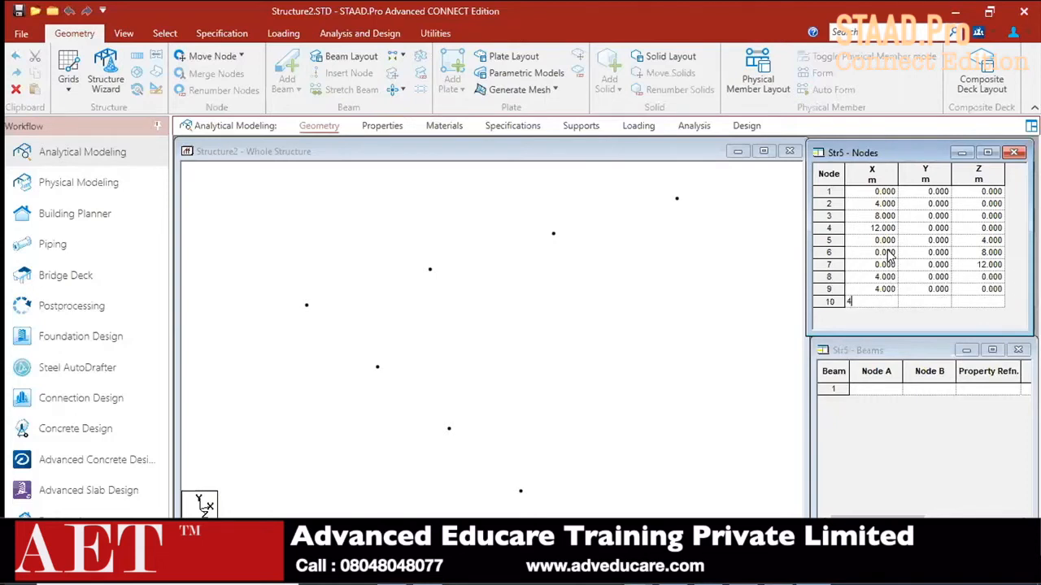
key("Return")
Set the Z coordinates of nodes 8, 9 and 10 to 4, 8 and 12 m.
key("Right")
key("Right")
key("Up")
key("Up")
key("Up")
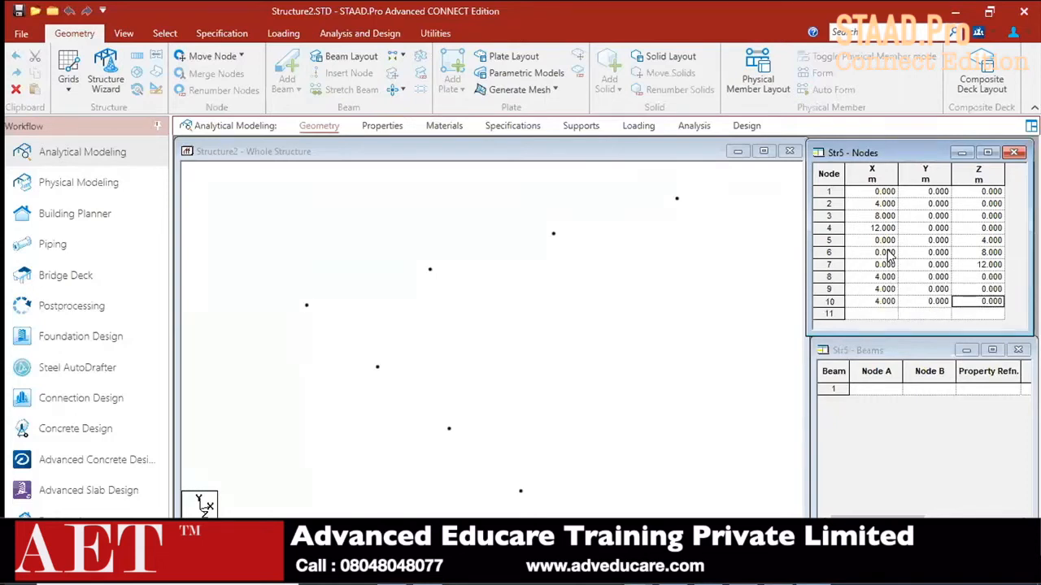
type("4")
key("Return")
type("8")
key("Return")
type("12")
key("Return")
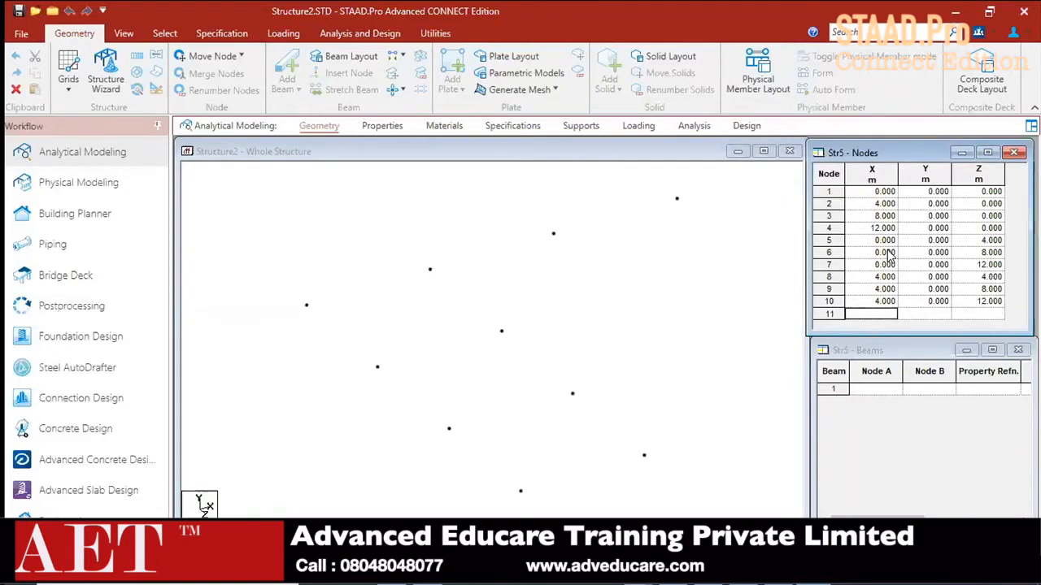
Add nodes 11 to 13 with an X coordinate of 8 m each.
type("8")
key("Return")
type("8")
key("Return")
type("8")
key("Return")
Set the Z coordinates of nodes 11, 12 and 13 to 4, 8 and 12 m.
key("Tab")
key("Tab")
key("Up")
key("Up")
key("Up")
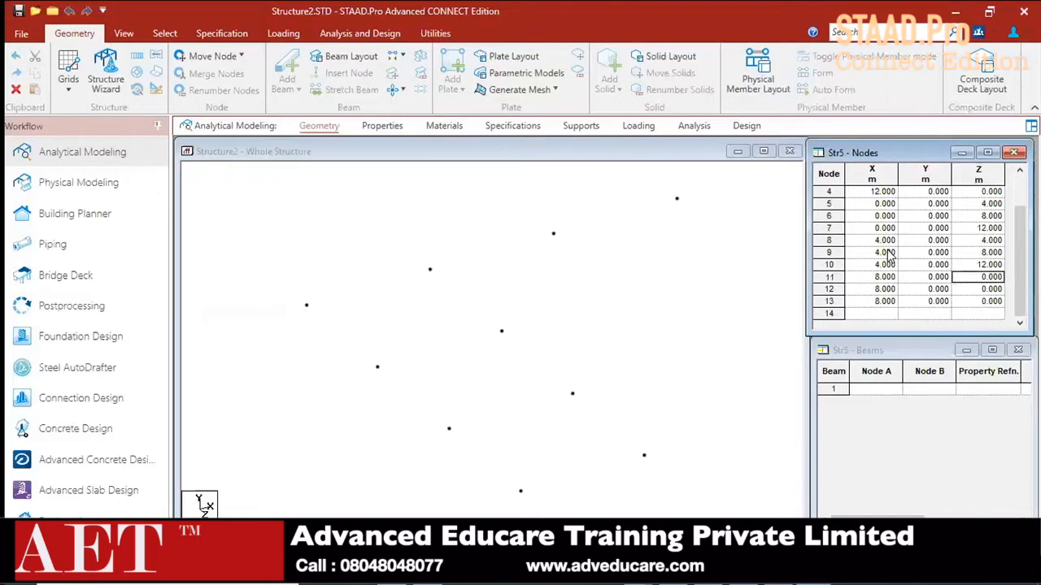
type("4")
key("Return")
type("8")
key("Return")
type("12")
key("Return")
Add nodes 14 to 16 with an X coordinate of 12 m each.
key("Left")
key("Left")
type("1")
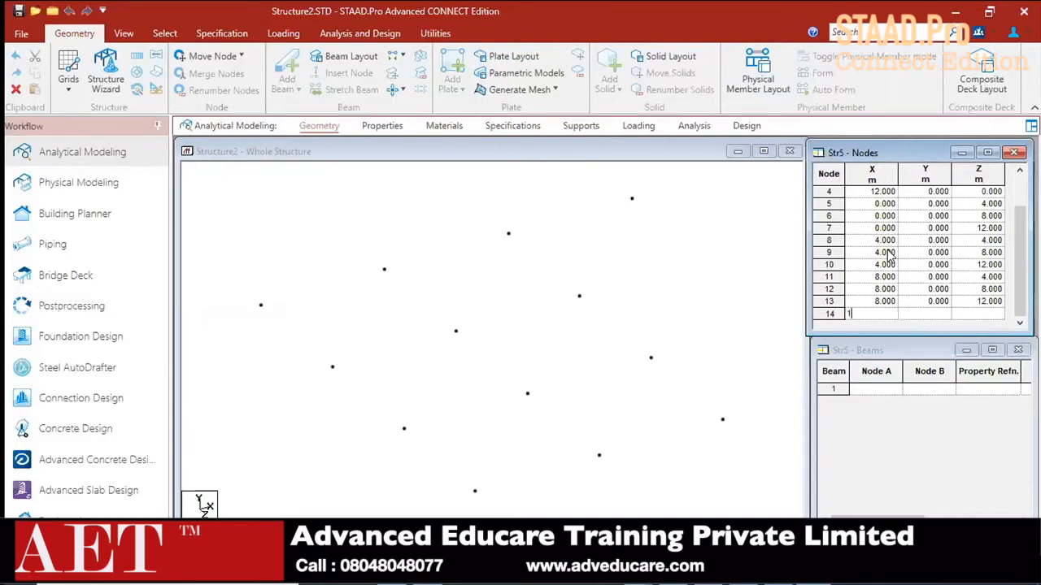
key("Return")
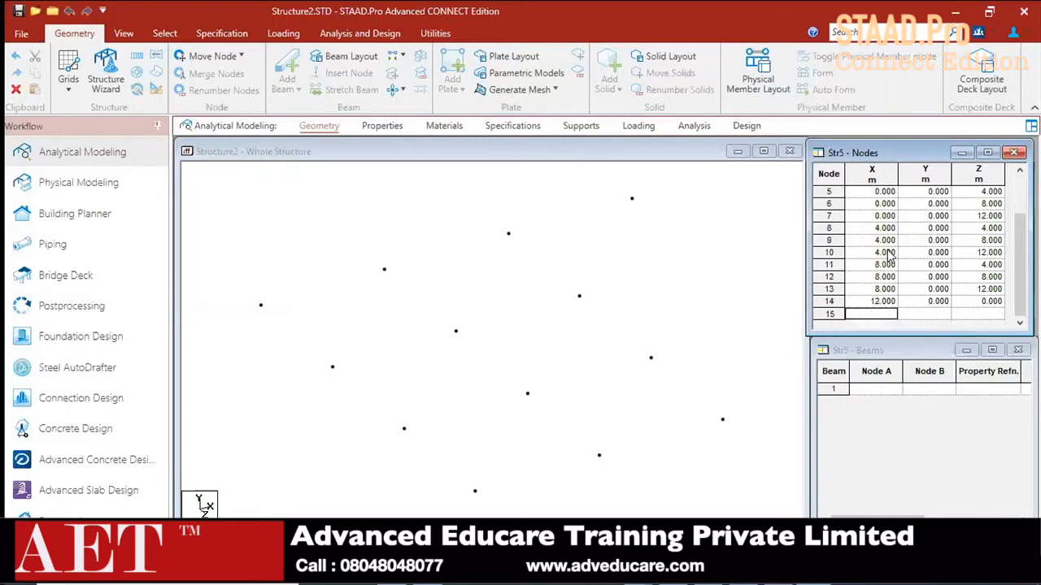
type("12")
key("Return")
type("12")
key("Return")
Set the Z coordinates of nodes 14, 15 and 16 to 4, 8 and 12 m.
key("Up")
type("4")
key("Return")
type("8")
key("Return")
type("12")
key("Return")
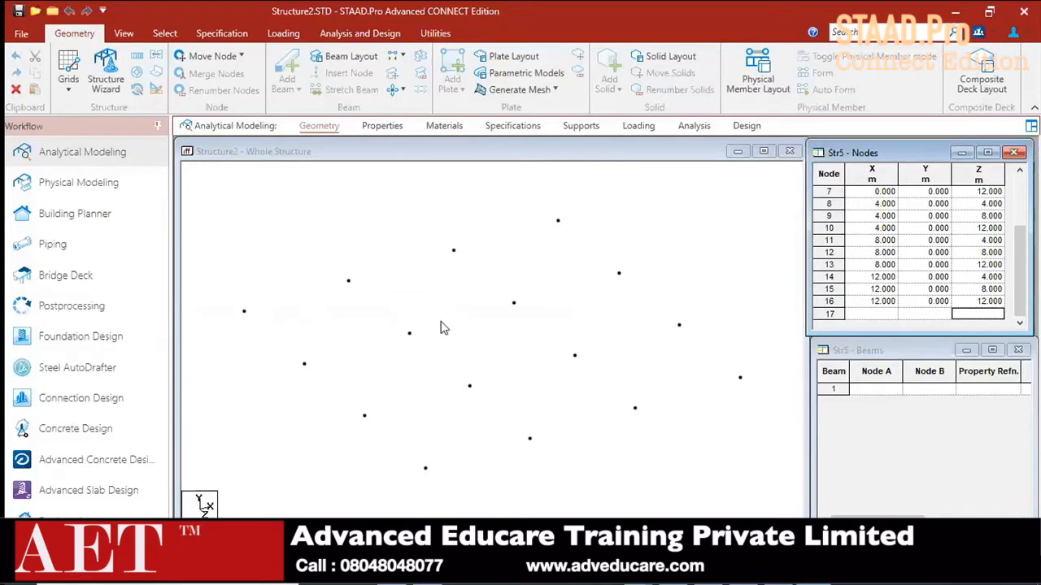
Draw three connected beams through nodes 1, 2, 3 and 4 along the Z = 0 edge.
left_click(287, 182)
left_click(287, 100)
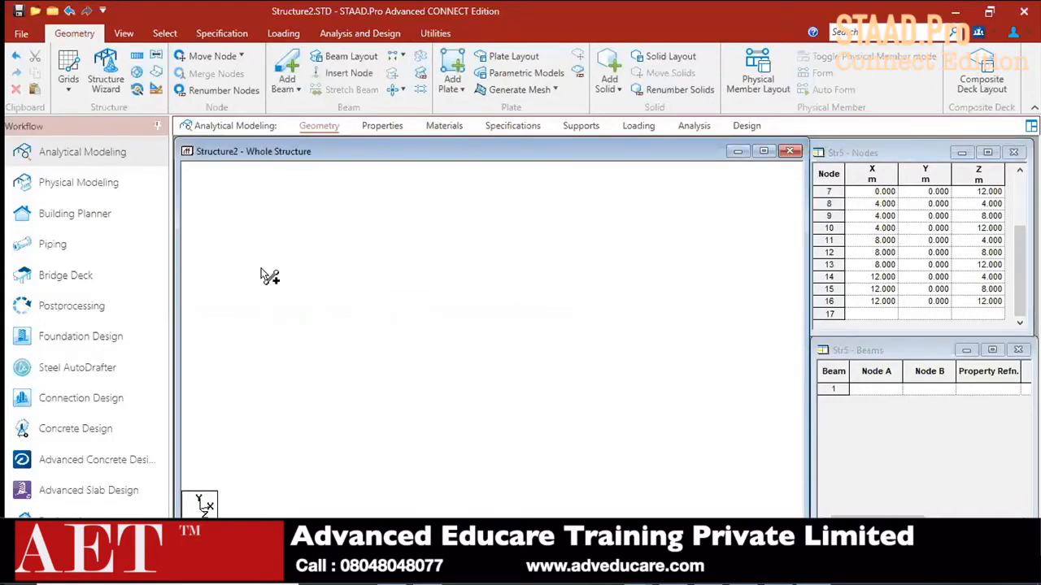
left_click(348, 282)
left_click(453, 250)
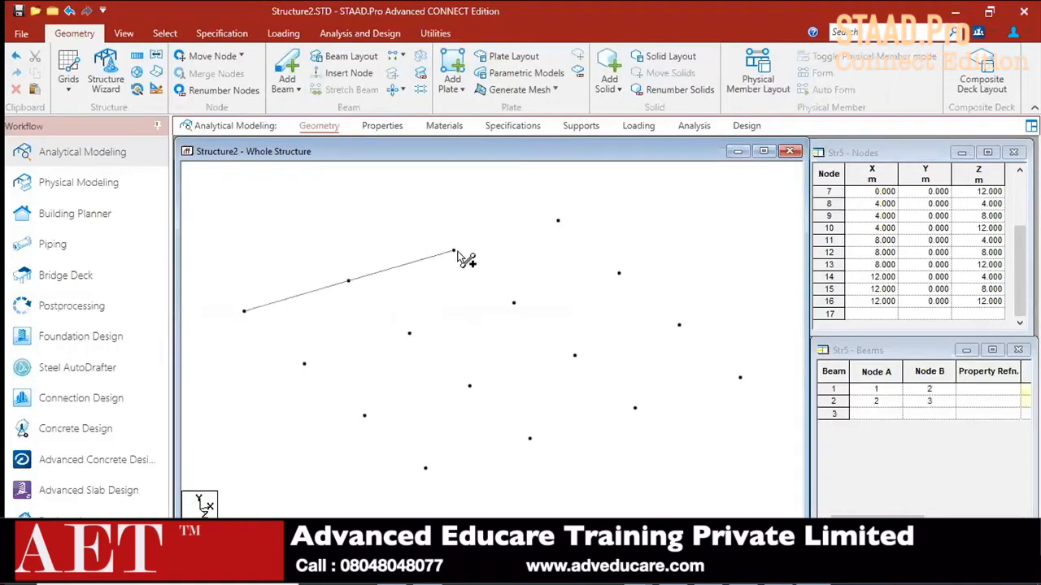
left_click(558, 221)
Draw three connected beams through nodes 1, 5, 6 and 7 along the X = 0 edge.
left_click(244, 312)
left_click(304, 364)
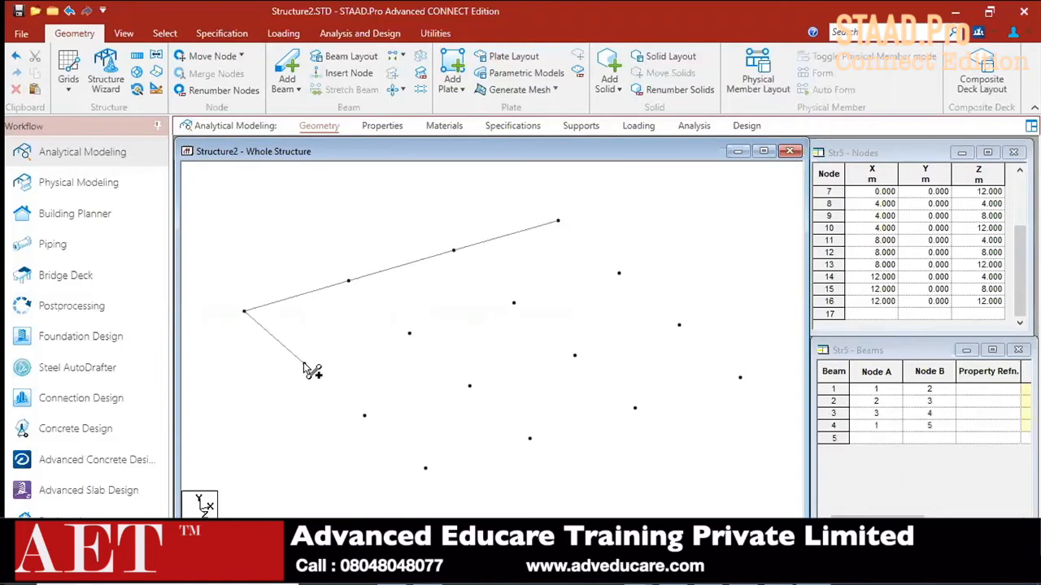
left_click(364, 415)
left_click(425, 469)
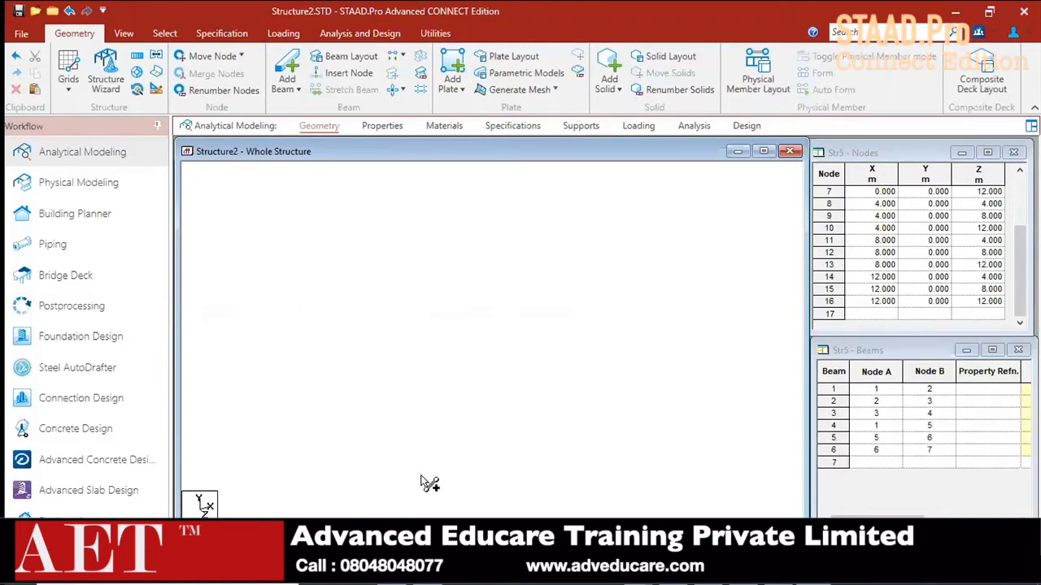
Select all nodes in the model and connect them with beams along the X axis.
left_click(164, 33)
left_click(19, 81)
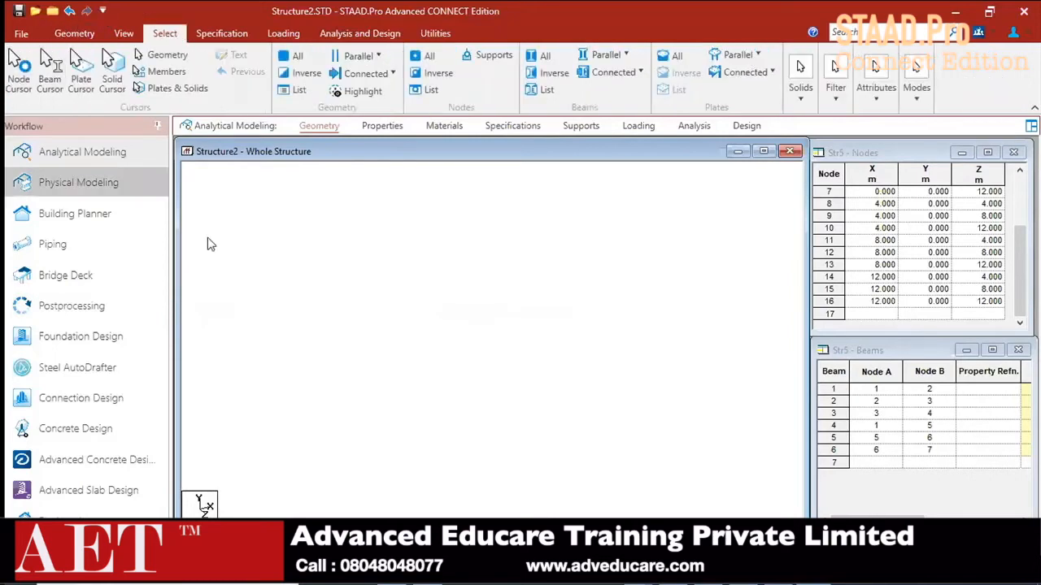
left_click_drag(776, 209, 216, 510)
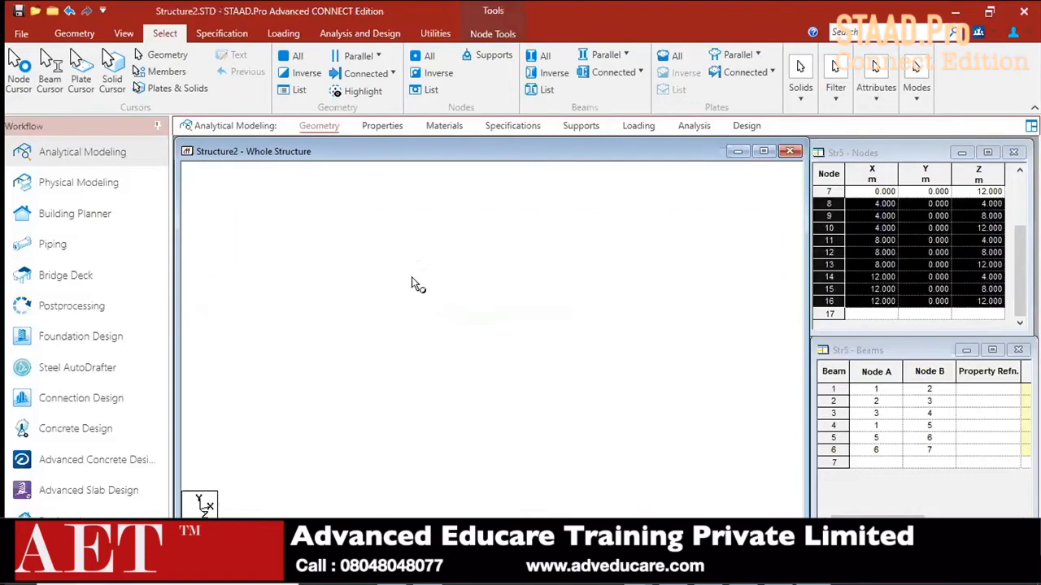
left_click(85, 39)
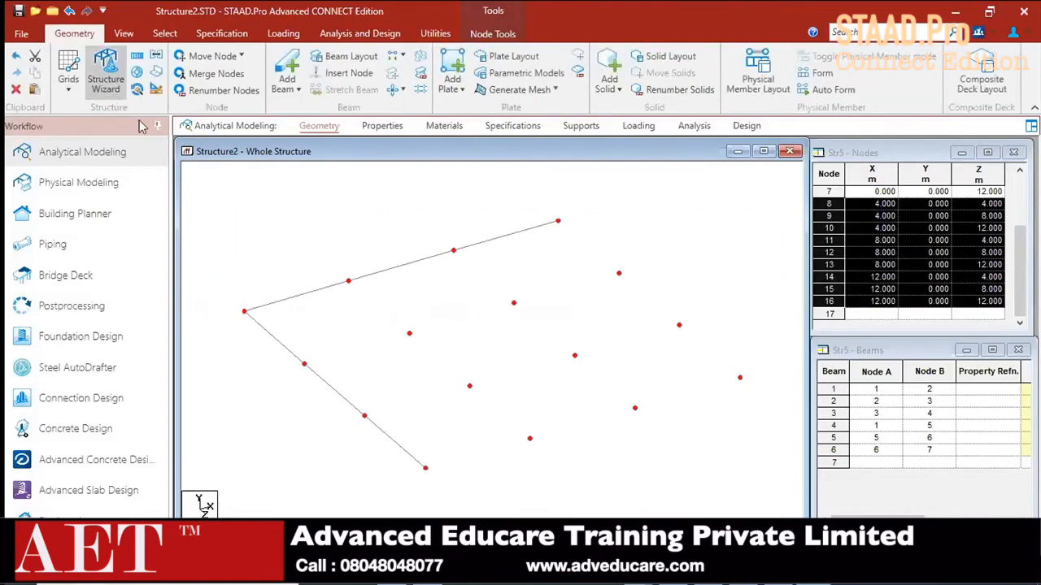
left_click(403, 58)
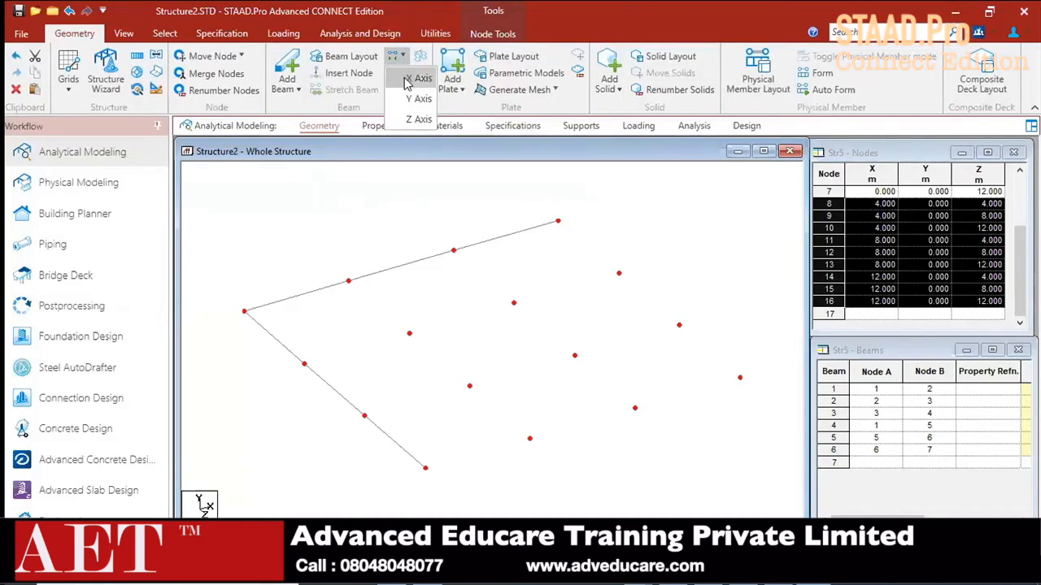
left_click(415, 79)
left_click(569, 319)
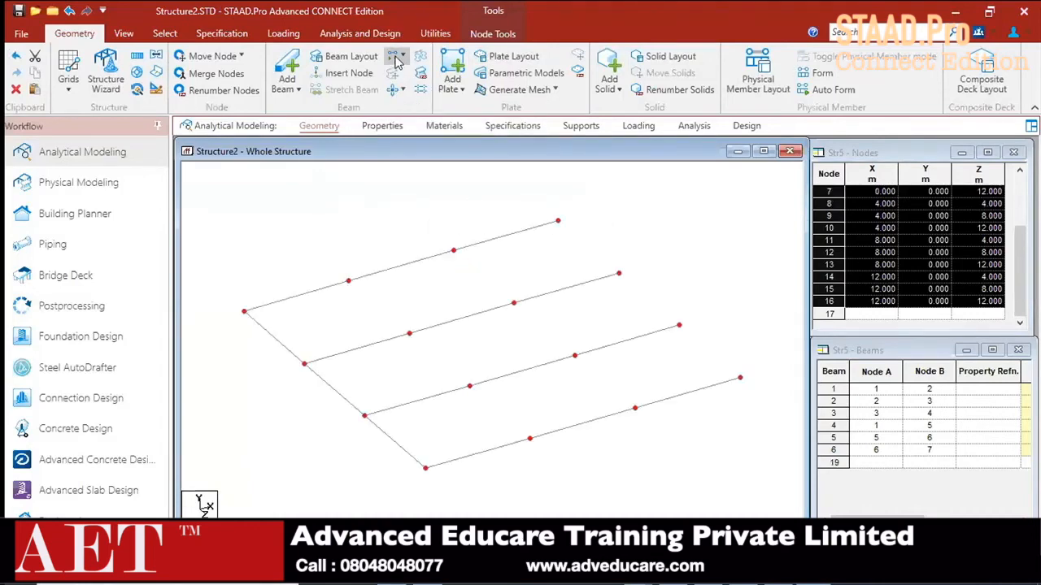
Connect the selected nodes with beams along the Z axis and clear the selection.
left_click(396, 59)
left_click(410, 113)
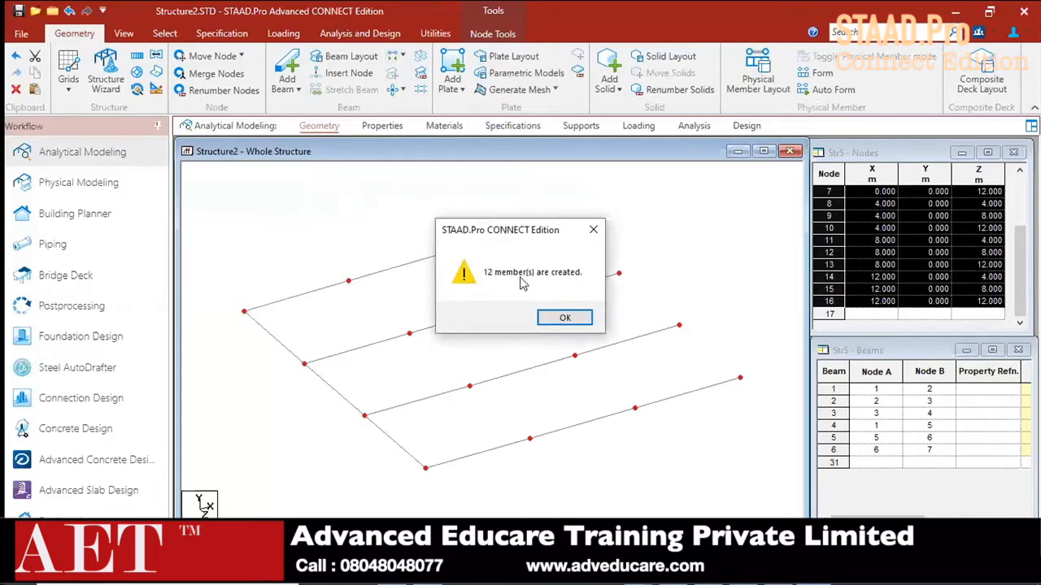
left_click(565, 318)
left_click(655, 231)
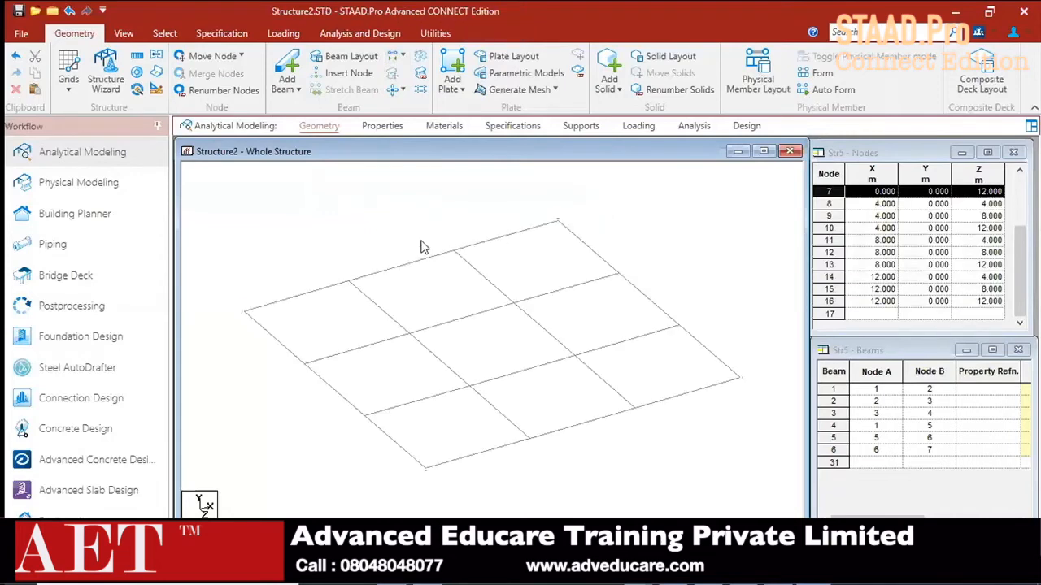
left_click(411, 266)
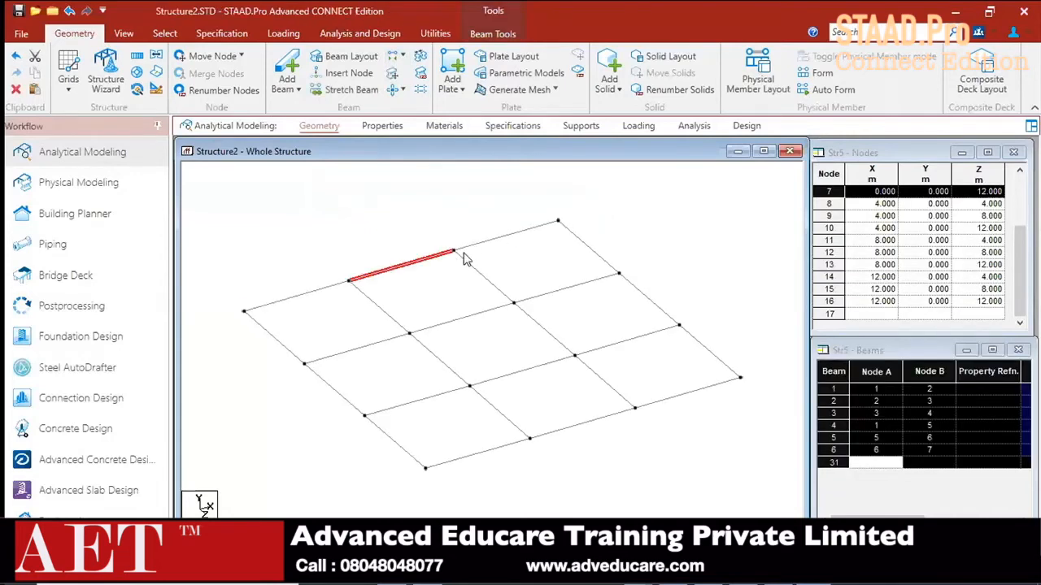
left_click(521, 233)
left_click(581, 245)
left_click(567, 302)
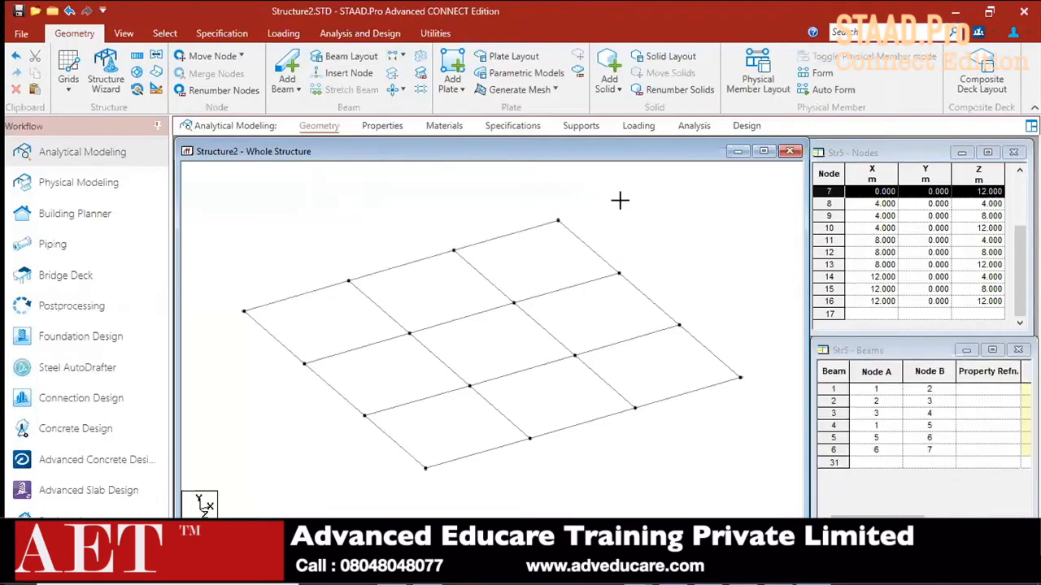
Copy the entire beam grid and paste it with a 4 m offset in the Y direction.
scroll(546, 274, "down", 2)
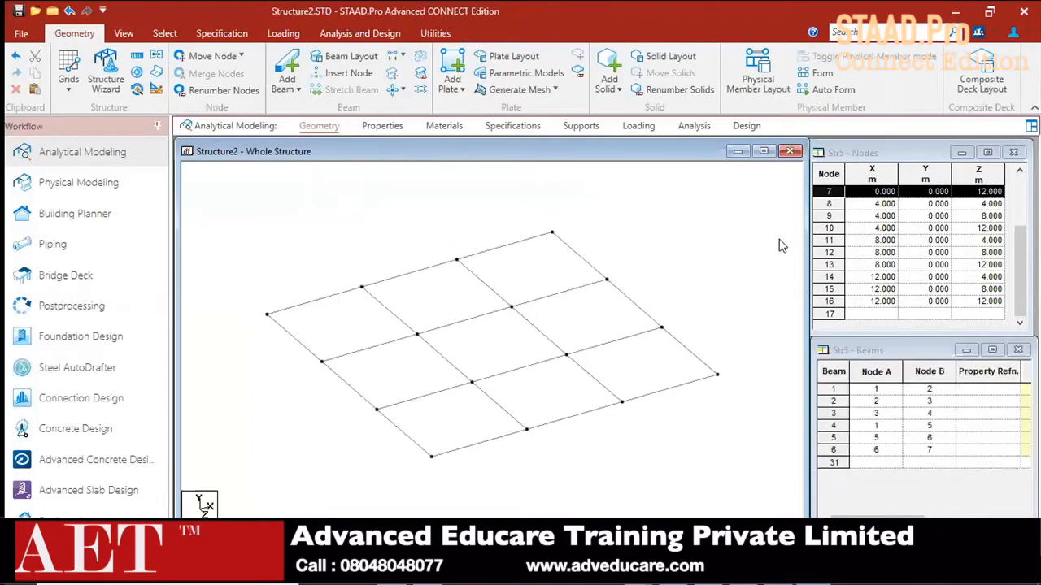
left_click_drag(762, 202, 225, 506)
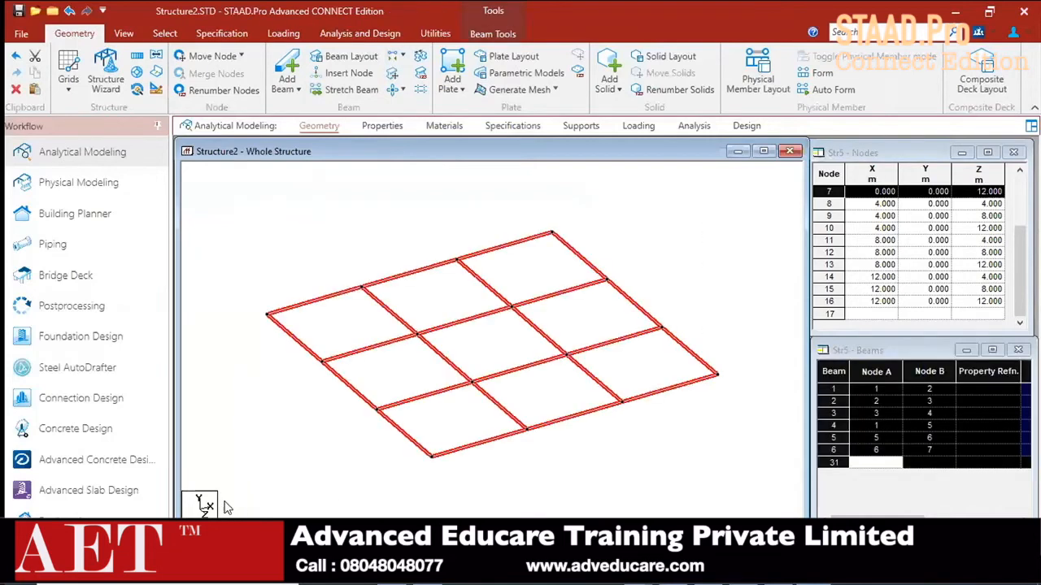
right_click(247, 229)
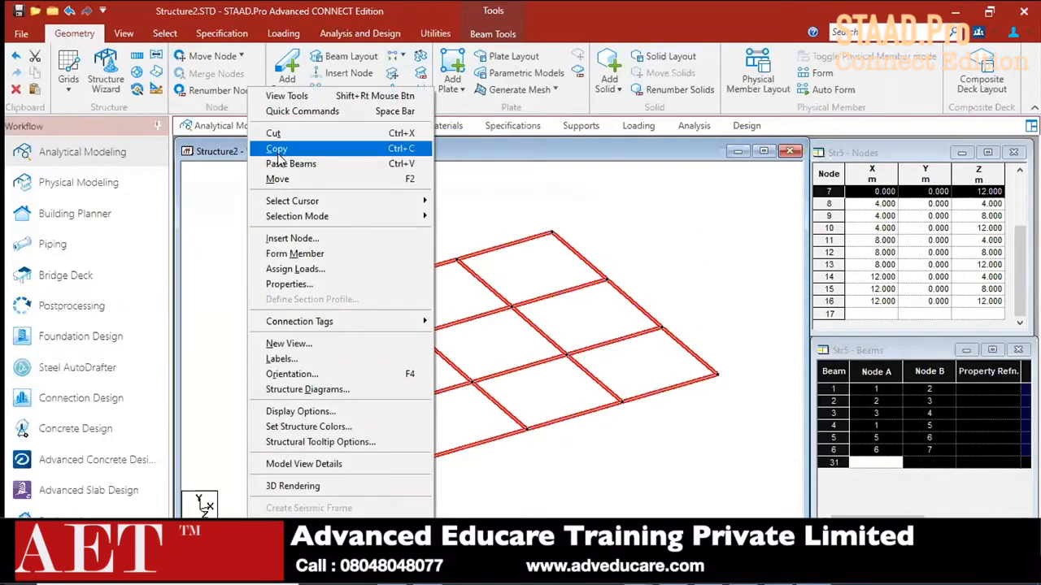
left_click(277, 150)
right_click(274, 225)
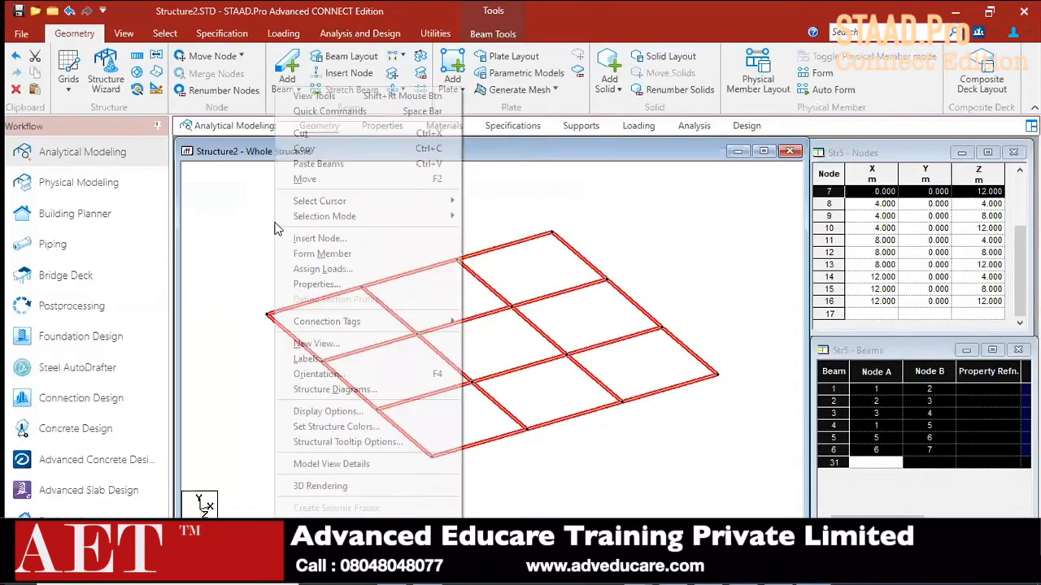
left_click(303, 165)
double_click(540, 372)
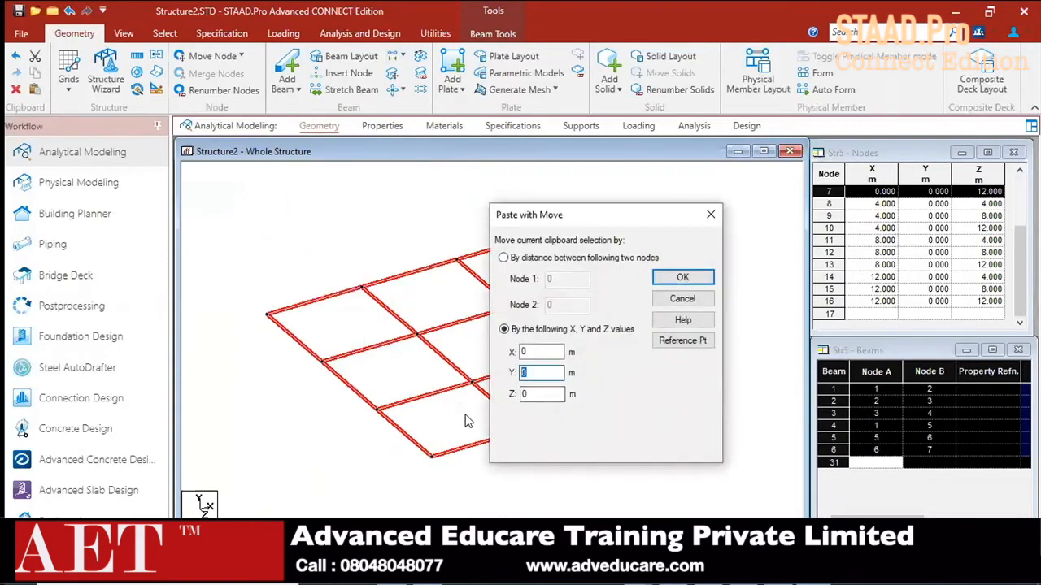
key("Return")
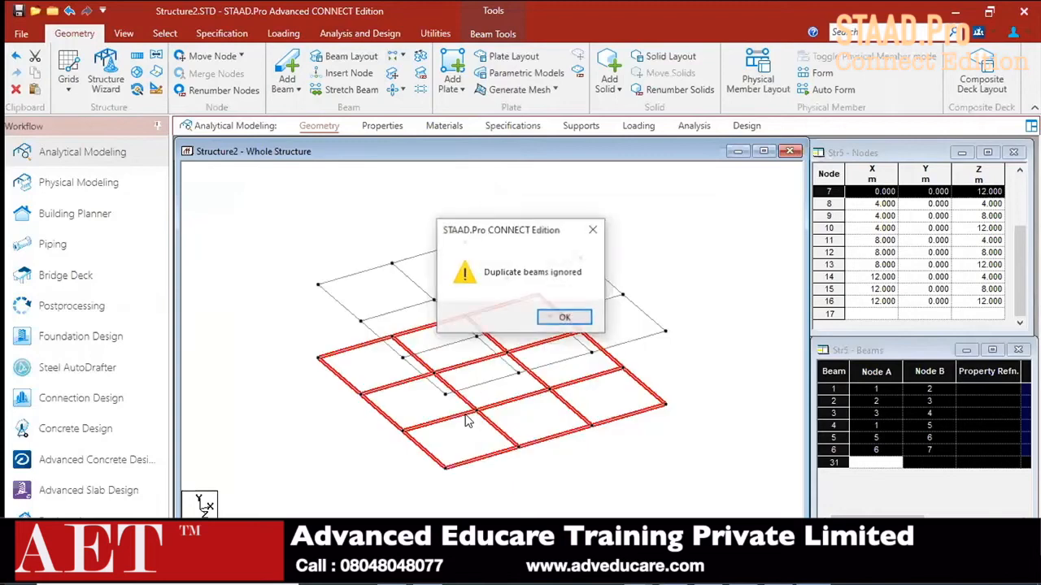
key("Return")
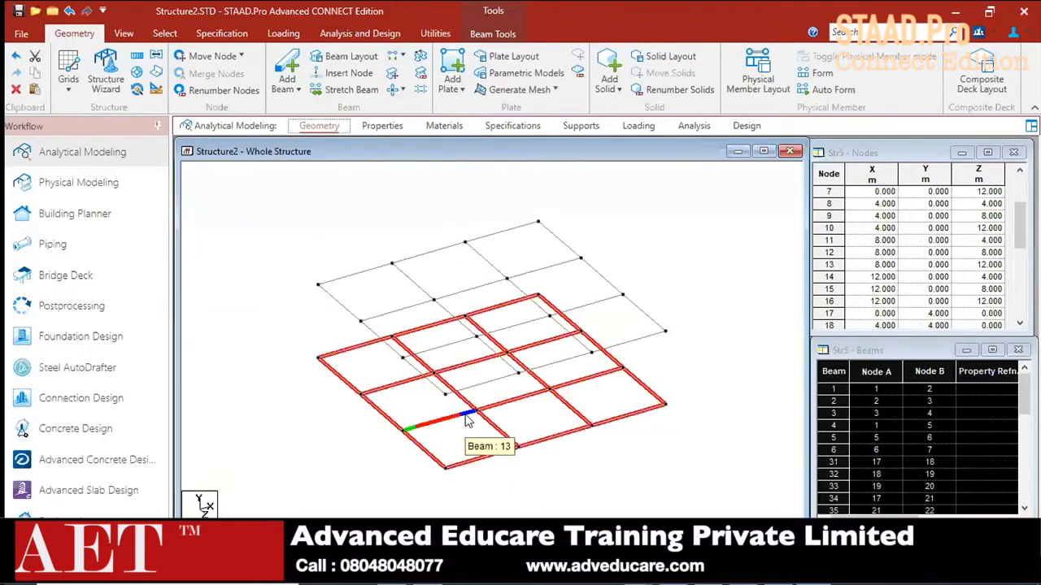
Paste another copy of the beam grid with an 8 m offset in the Y direction.
left_click(690, 221)
key("ctrl+v")
left_click_drag(550, 375, 400, 348)
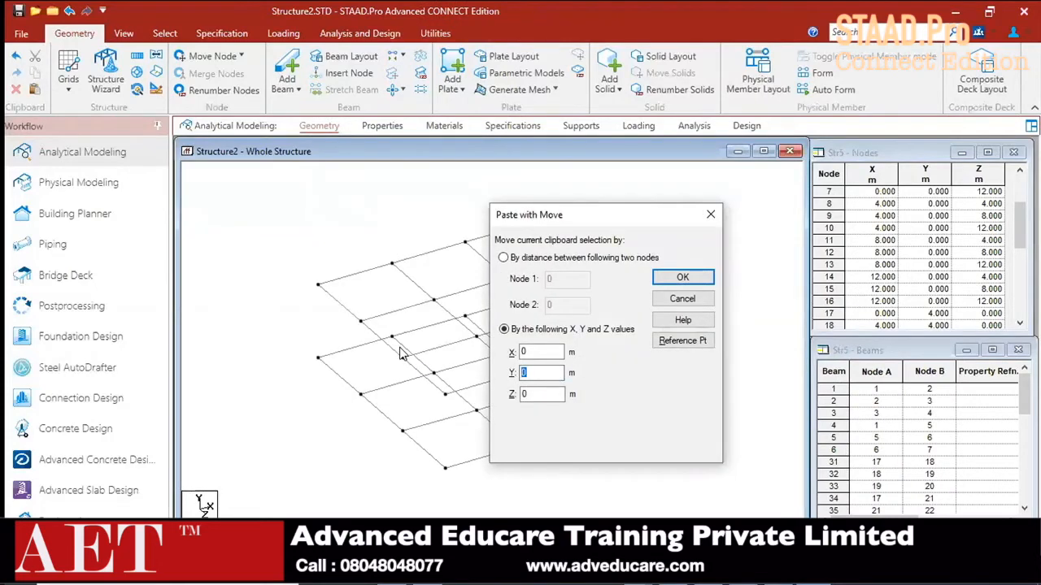
type("8")
key("Return")
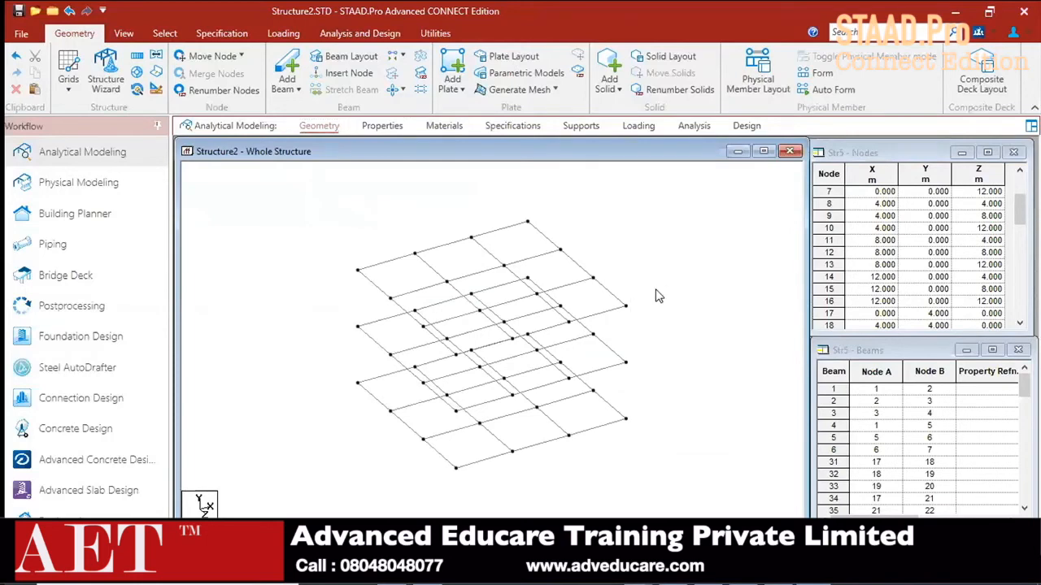
Paste a further copy of the beam grid with a 12 m offset in the Y direction.
key("ctrl+v")
left_click_drag(545, 372, 422, 368)
type("1")
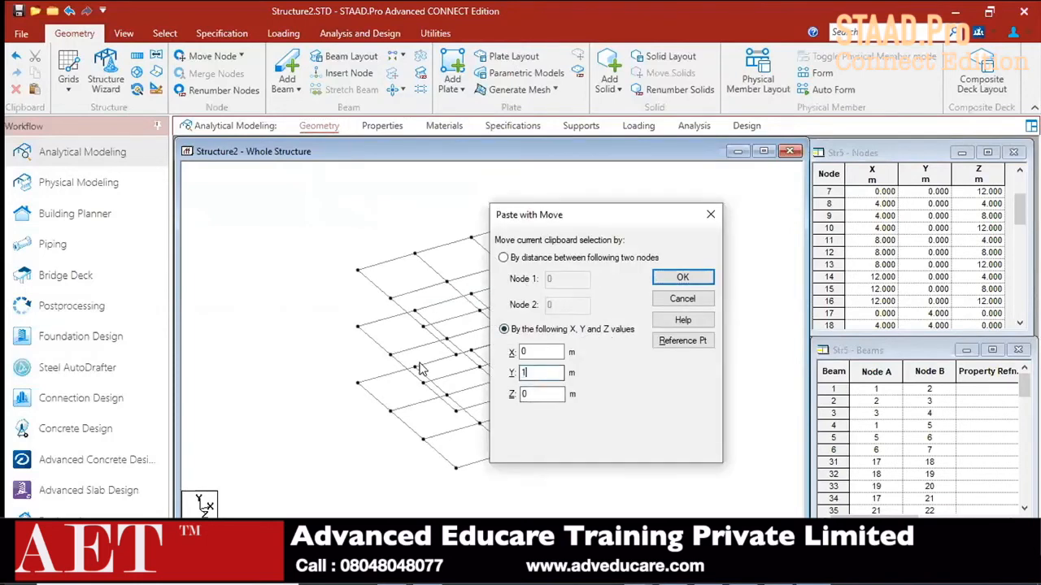
key("Return")
key("Return")
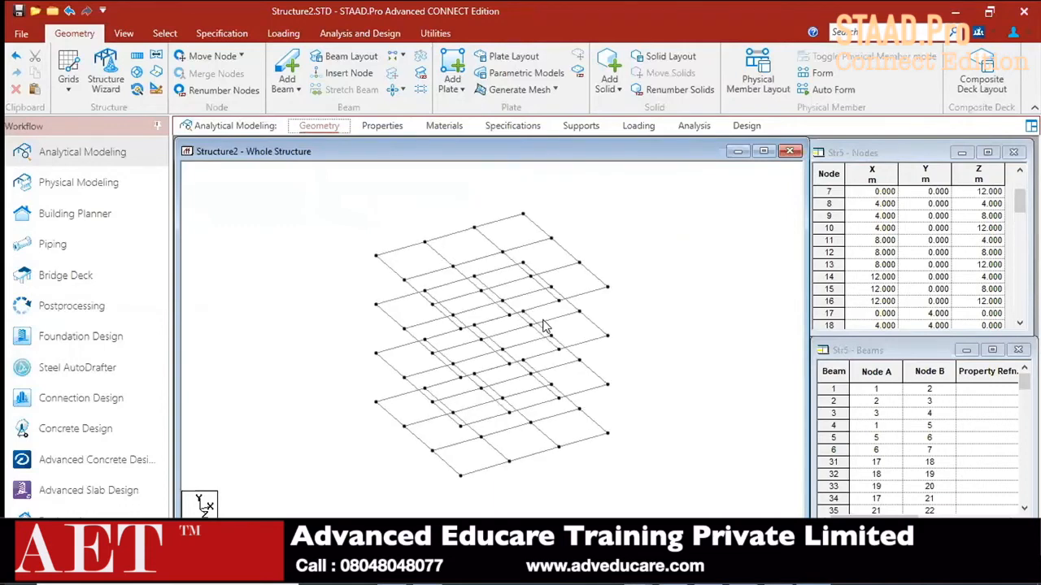
Draw a vertical beam between the 8 m and 12 m levels at the grid's rear left corner, without adding a new node.
mouse_move(461, 272)
middle_mouse_down()
mouse_move(460, 360)
mouse_move(479, 282)
middle_mouse_up()
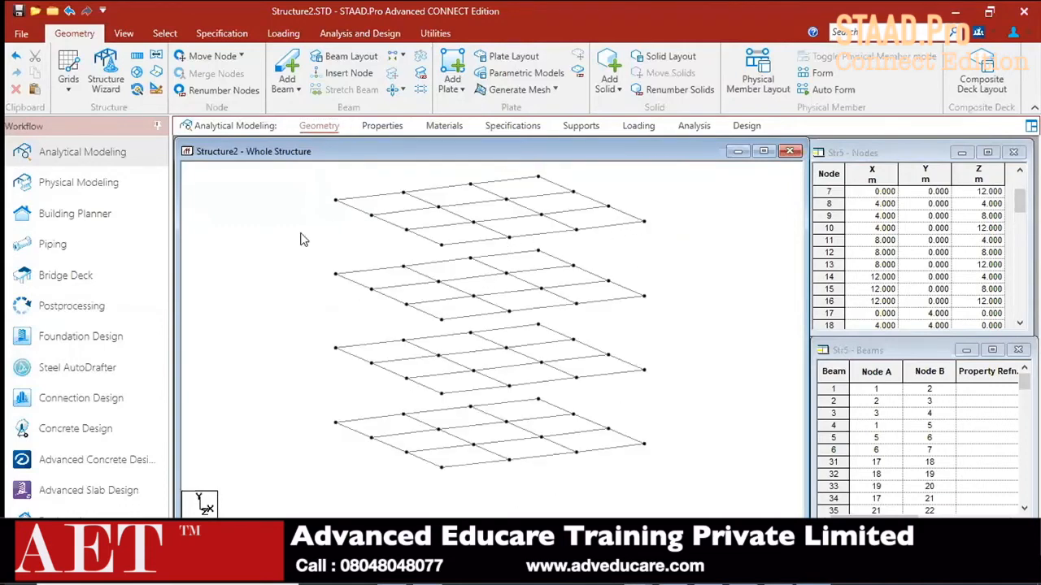
left_click(288, 71)
left_click(335, 273)
left_click(335, 198)
left_click(300, 210)
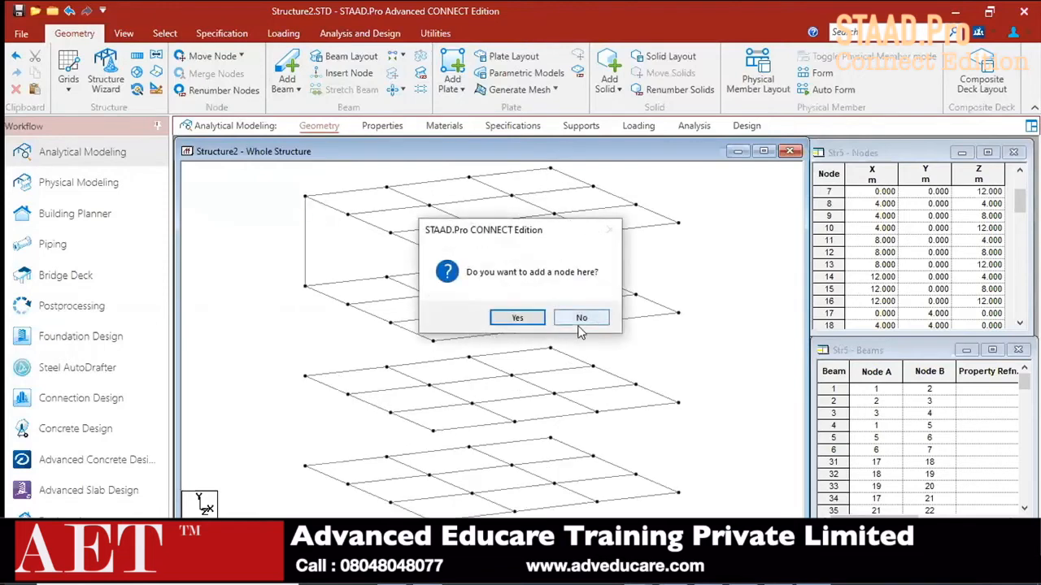
left_click(577, 319)
Select all nodes in the model, connect them with beams along the Y axis and clear the selection.
left_click(164, 33)
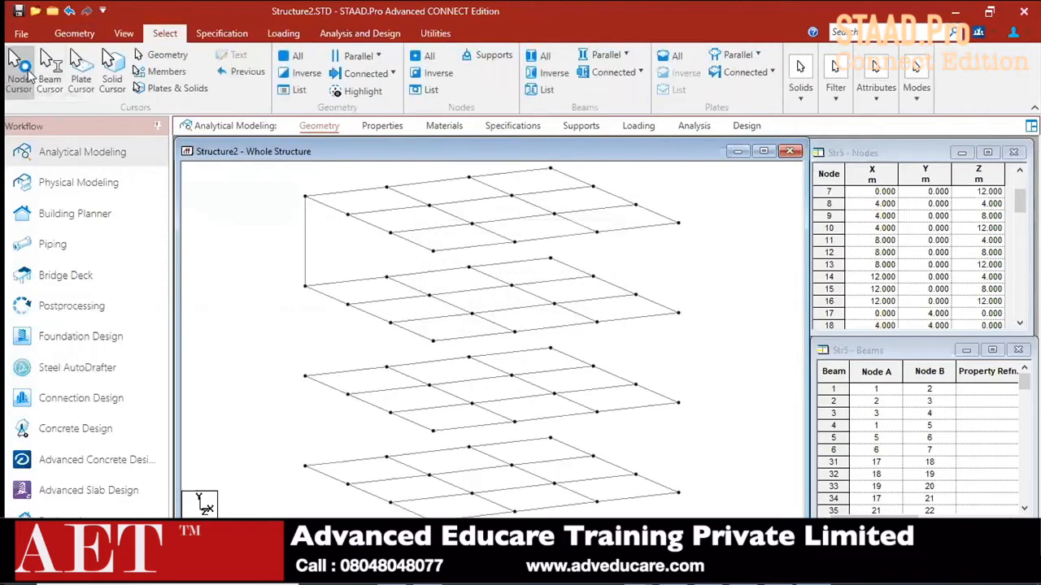
left_click(29, 75)
scroll(594, 310, "down", 1)
left_click(337, 447)
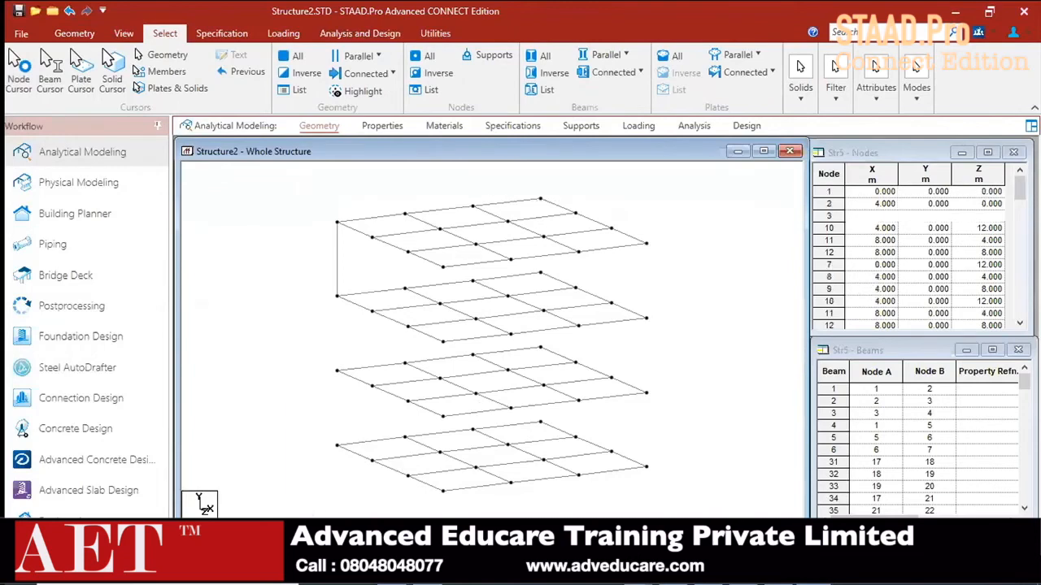
key("ctrl+a")
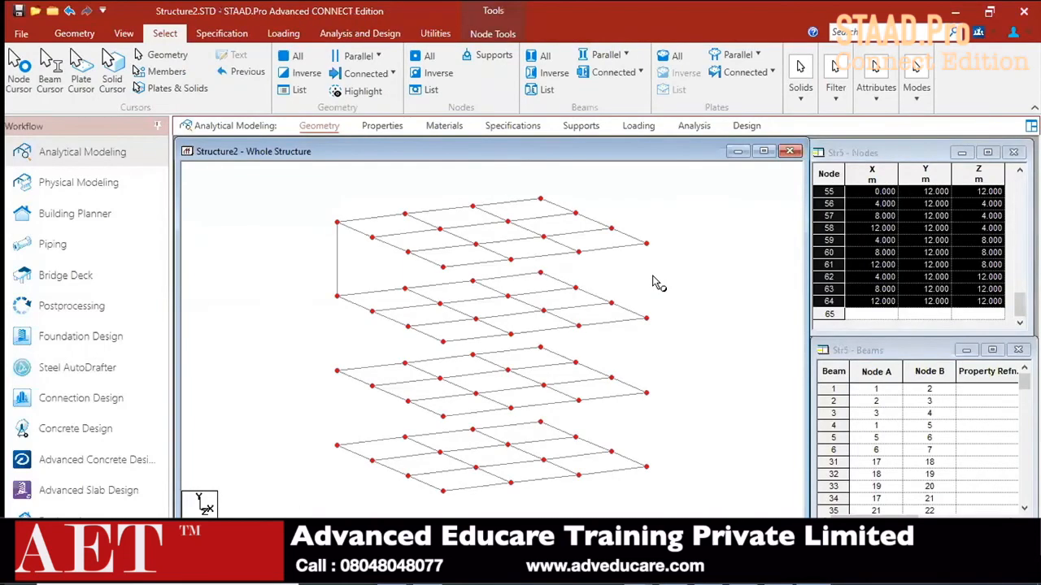
left_click(81, 33)
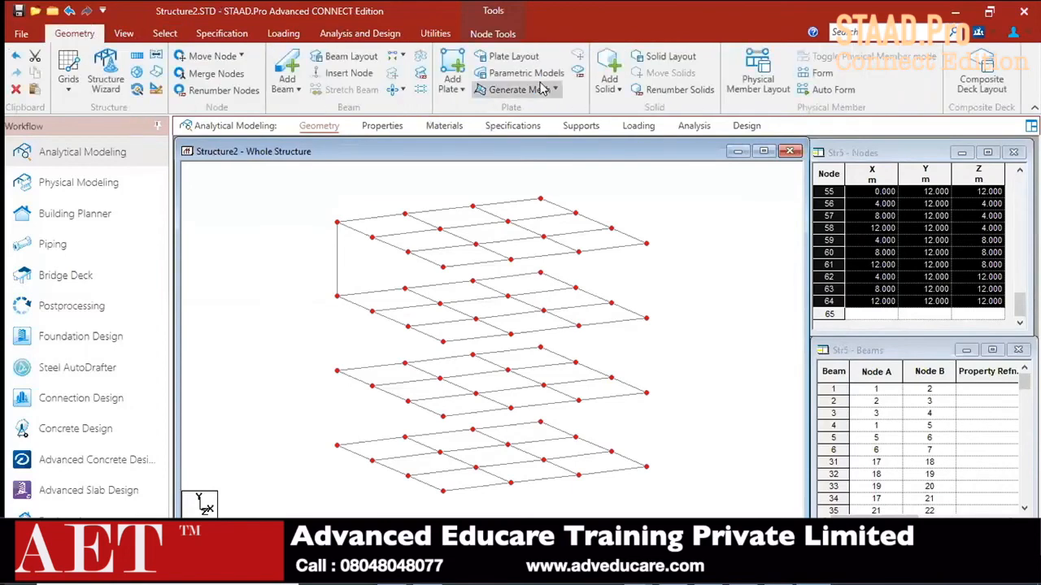
left_click(396, 55)
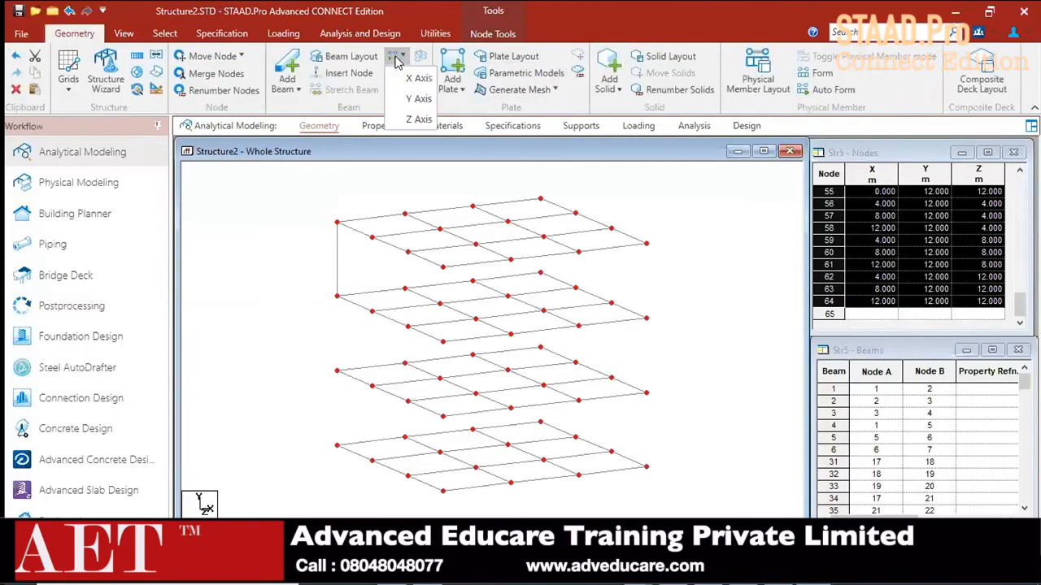
left_click(413, 100)
left_click(558, 317)
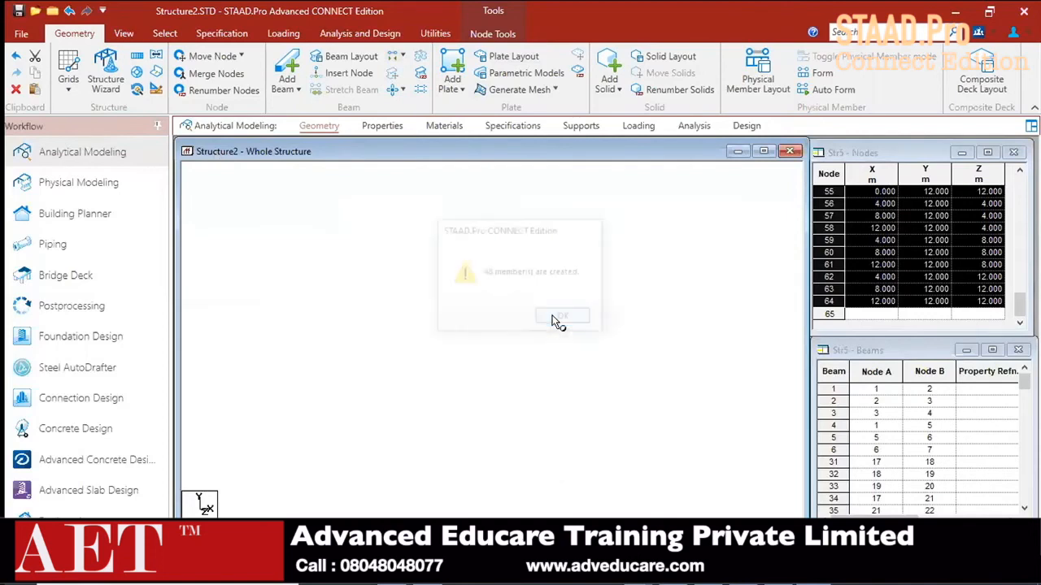
scroll(532, 298, "up", 1)
left_click(703, 253)
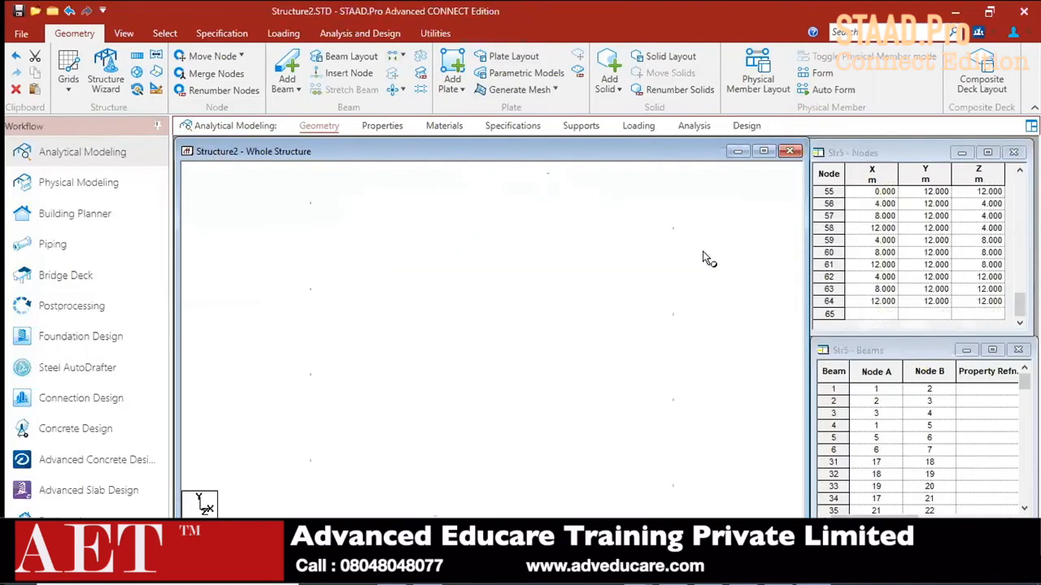
Delete all horizontal beams at the base level (Y = 0), keeping the columns.
middle_click_drag(597, 329, 553, 378)
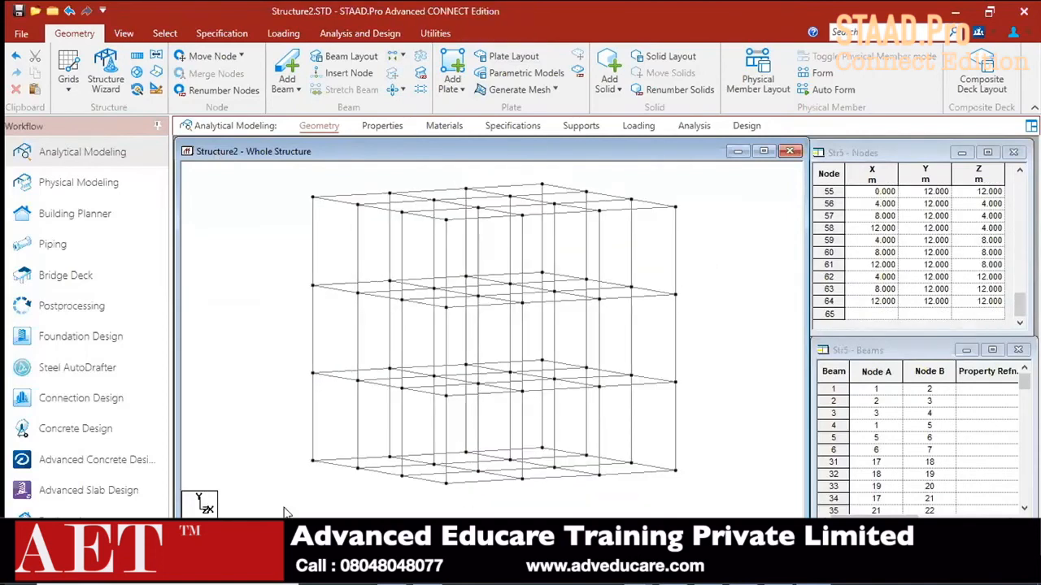
left_click_drag(295, 452, 683, 497)
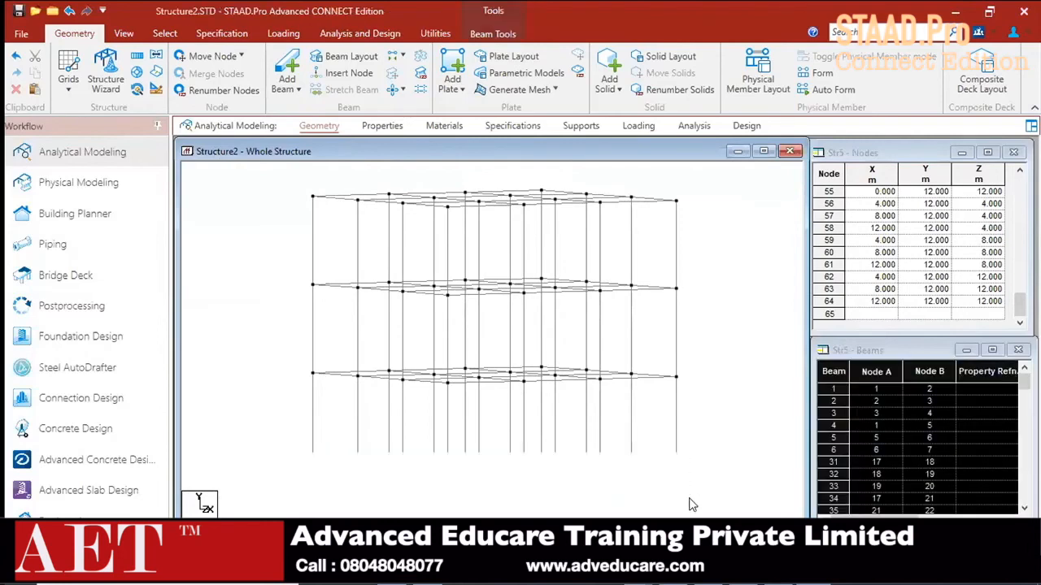
key("Delete")
key("Return")
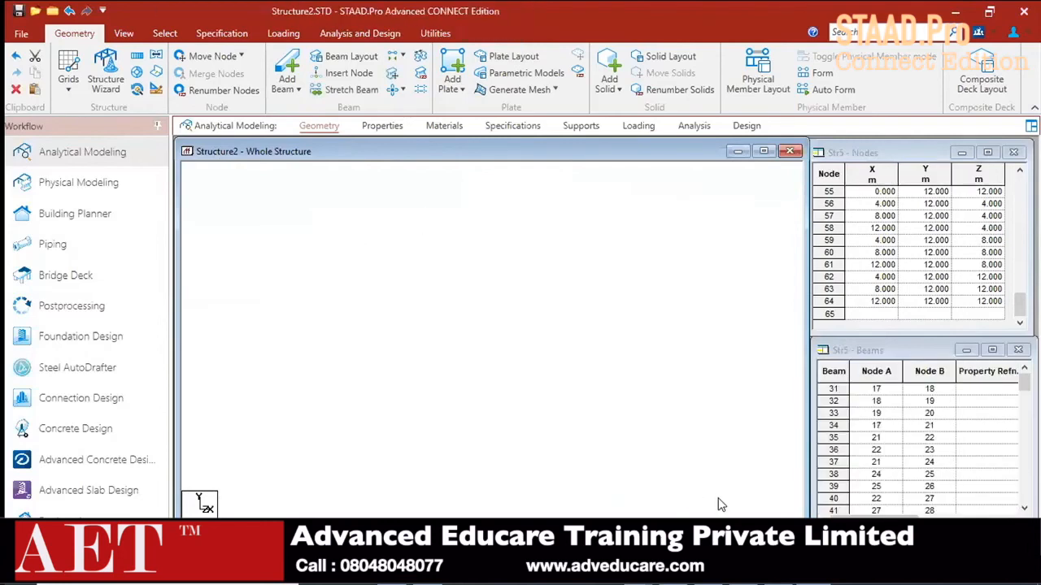
middle_click_drag(624, 488, 624, 403)
middle_click_drag(459, 356, 524, 317)
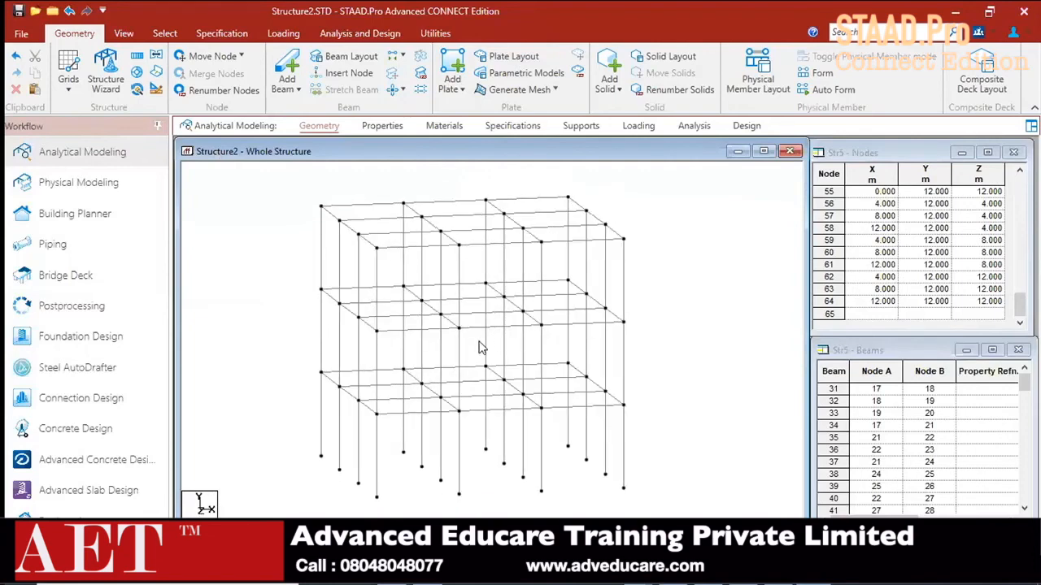